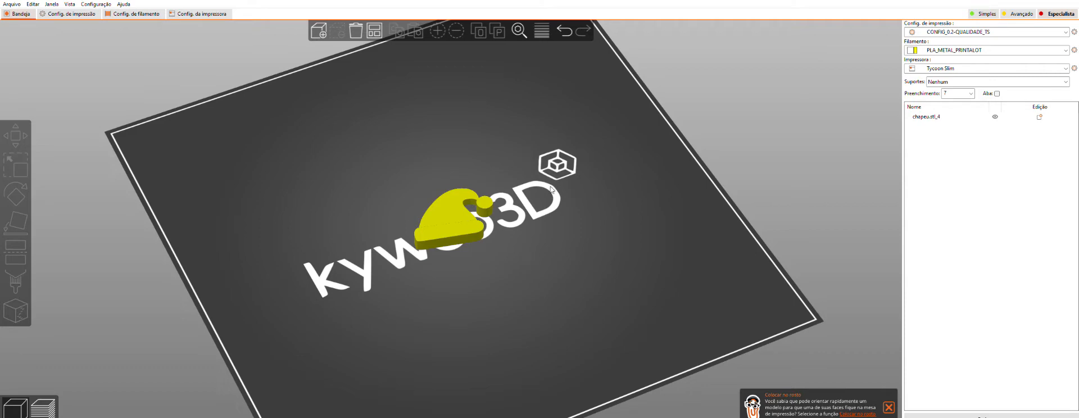
Slice the Santa hat model chapeu.stl_4 with the current print settings.
left_click_drag(529, 253, 513, 200)
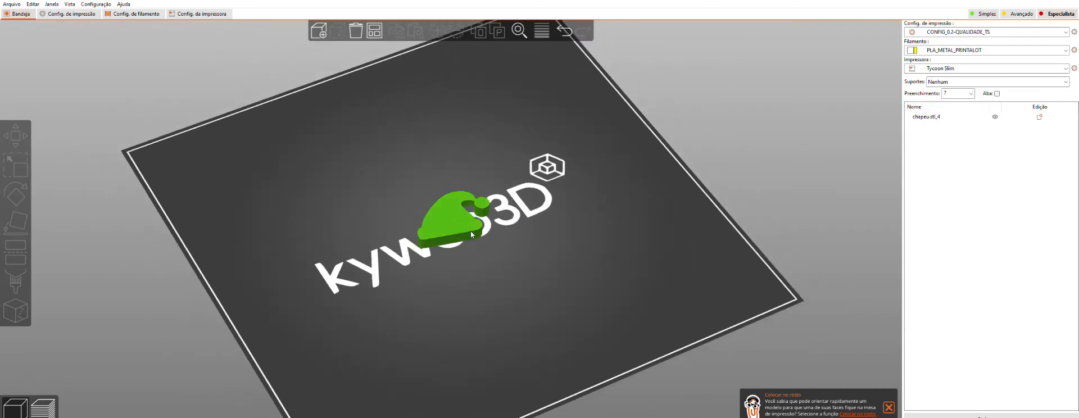
scroll(471, 260, "up", 3)
left_click_drag(474, 254, 573, 296)
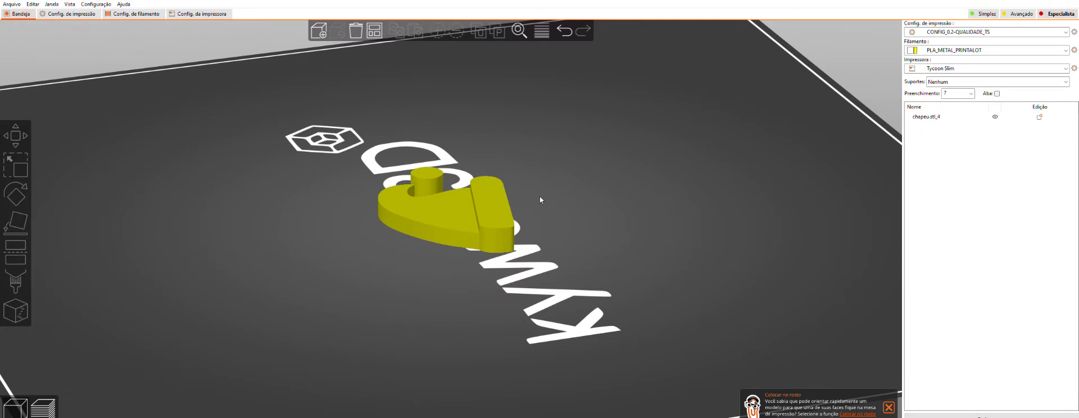
left_click_drag(609, 198, 529, 165)
left_click(936, 414)
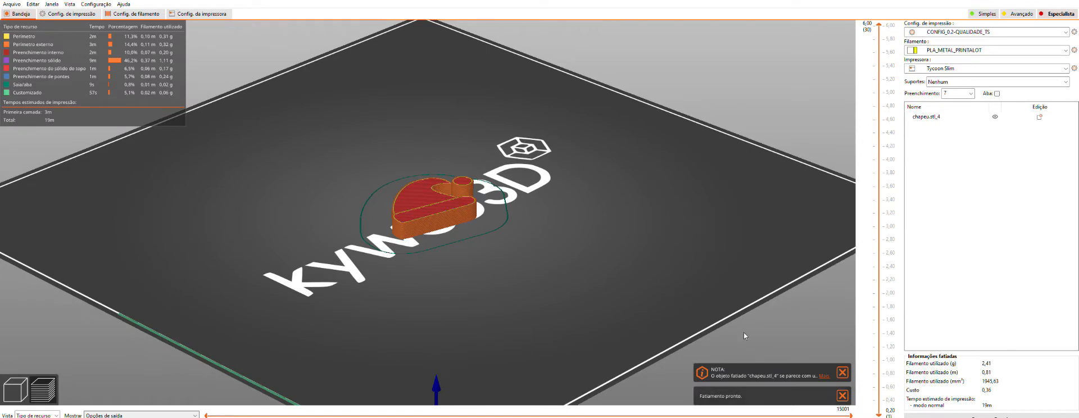
Apply the suggested automatic colour change to the hat and show the layer preview up to 4.20 mm.
left_click(824, 375)
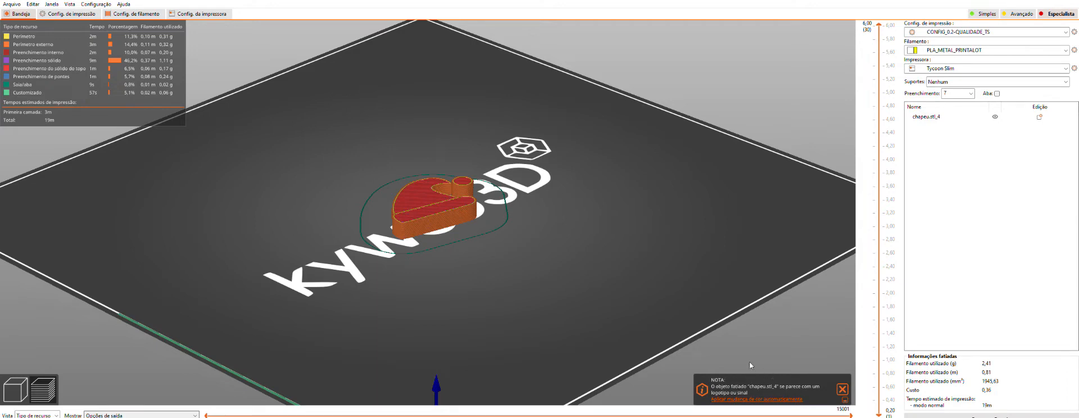
left_click(744, 395)
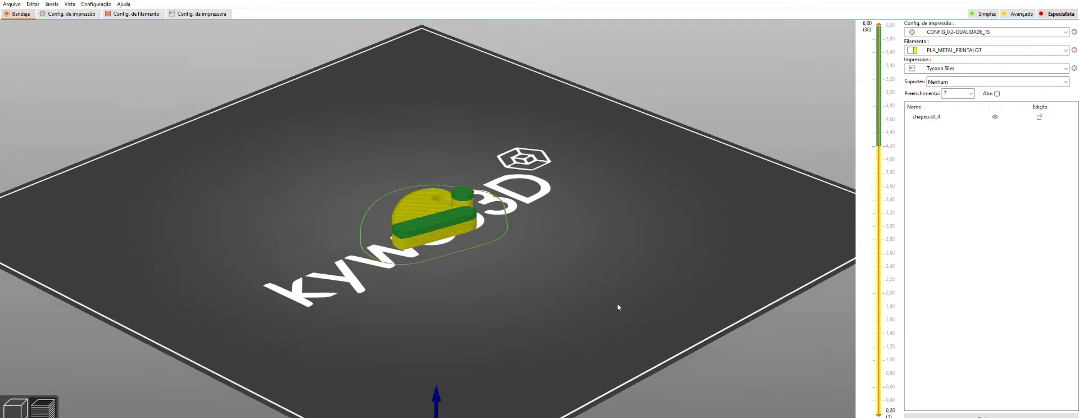
left_click_drag(617, 303, 661, 299)
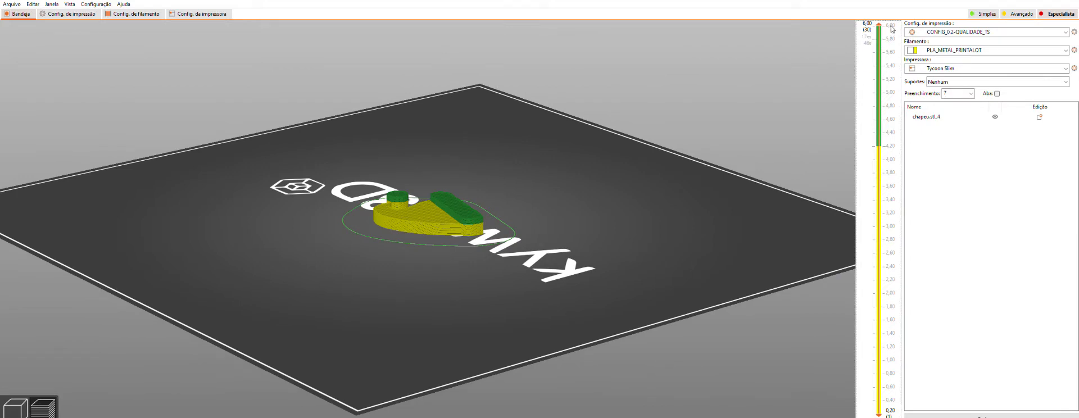
left_click_drag(865, 51, 868, 89)
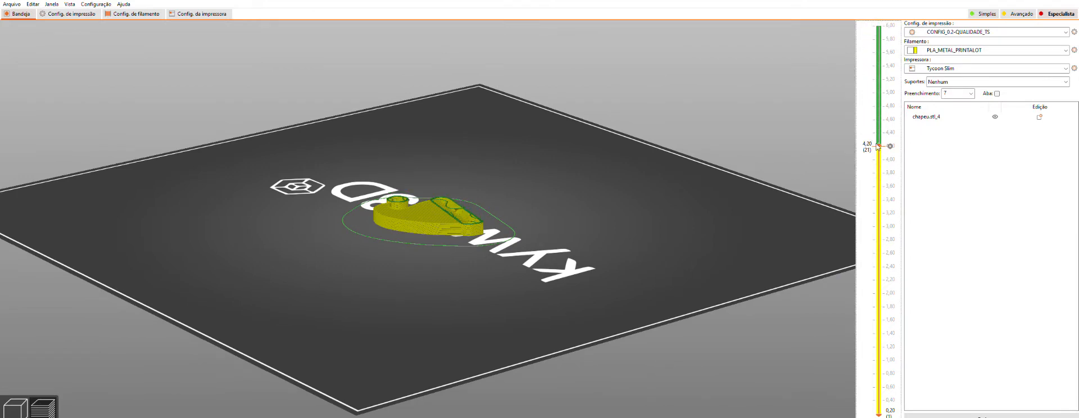
mouse_move(881, 139)
left_mouse_down()
mouse_move(880, 157)
mouse_move(887, 136)
left_mouse_up()
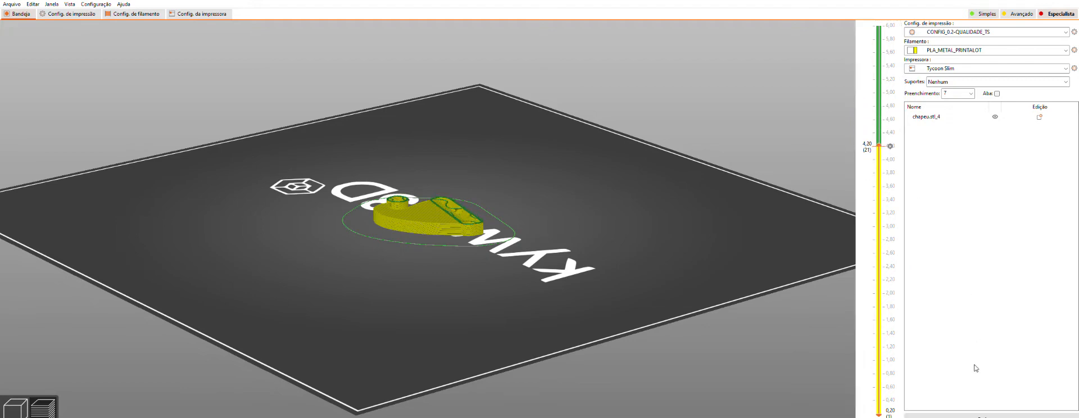
Reslice the hat with the colour change and scrub through the tool moves of the 4.20 mm layer.
left_click(964, 415)
left_click_drag(825, 301, 663, 287)
scroll(667, 286, "up", 7)
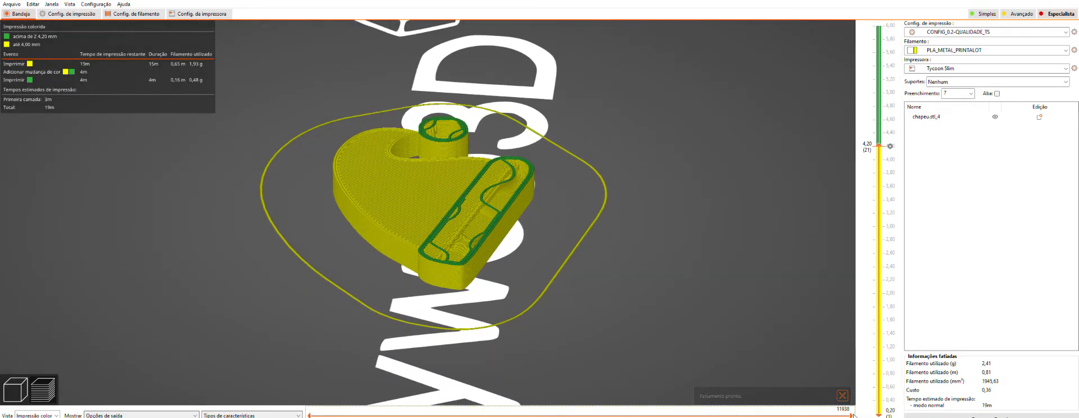
mouse_move(851, 415)
left_mouse_down()
mouse_move(294, 336)
mouse_move(585, 306)
mouse_move(828, 217)
mouse_move(778, 235)
mouse_move(852, 236)
left_mouse_up()
left_click_drag(853, 351, 771, 197)
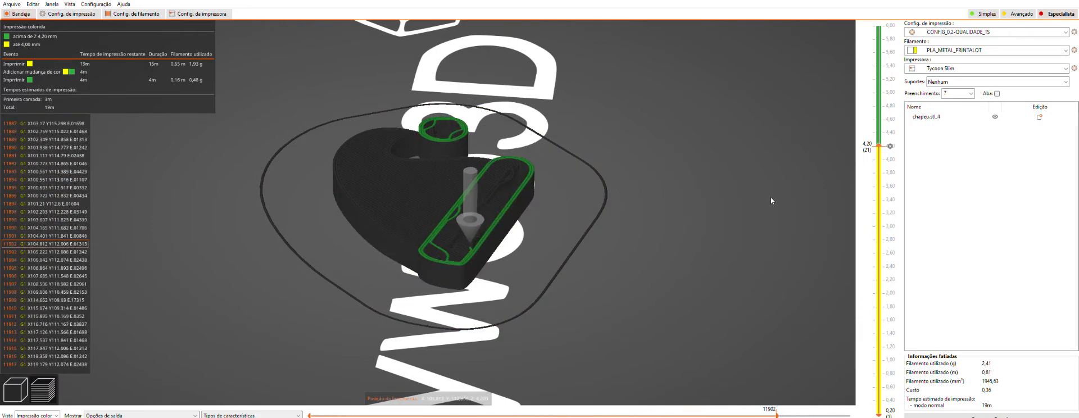
Return to the 3D editing view of the hat on the bed.
scroll(573, 231, "down", 3)
left_click(22, 381)
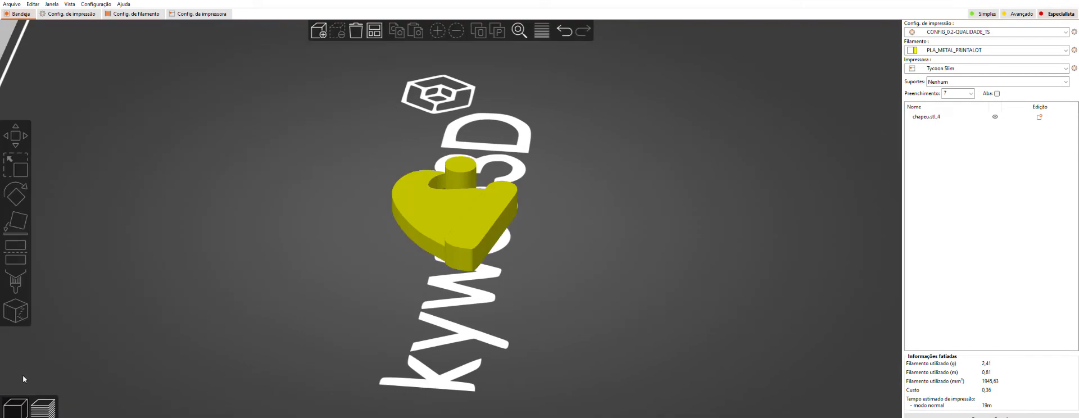
scroll(445, 337, "down", 5)
left_click_drag(537, 295, 503, 281)
scroll(512, 264, "up", 6)
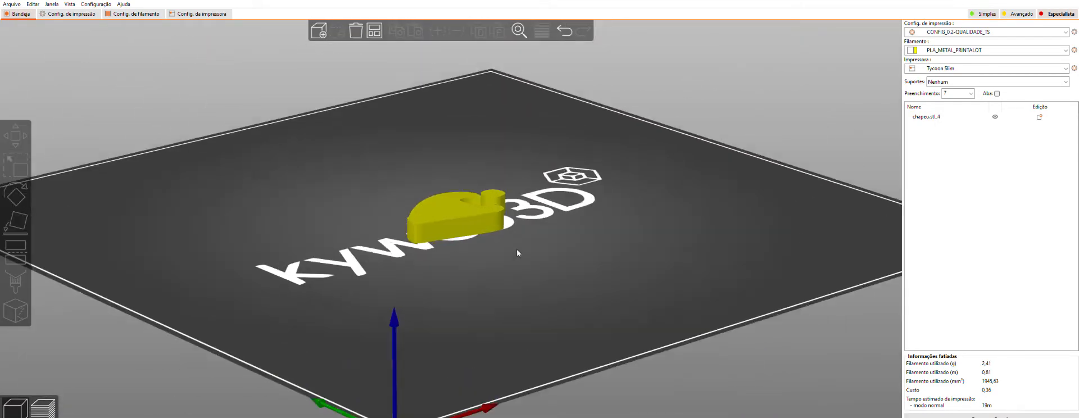
left_click_drag(566, 244, 541, 246)
scroll(557, 249, "down", 4)
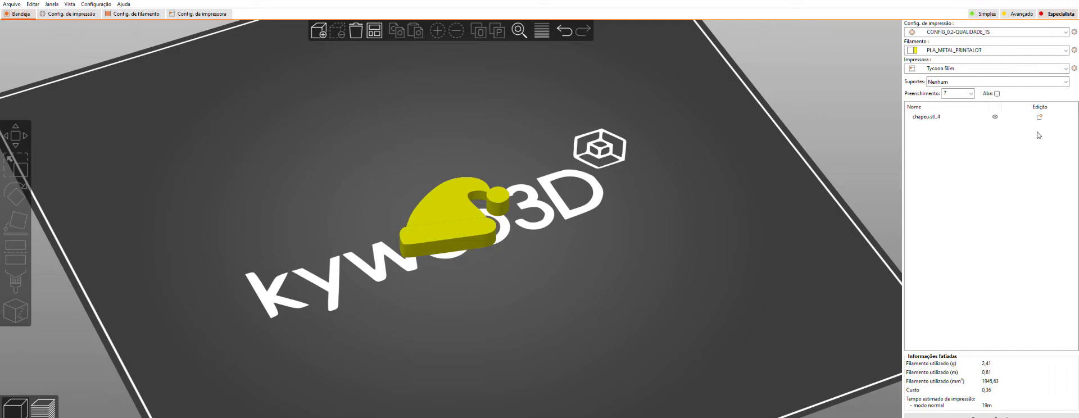
Add a box shape to the plate beside the hat and scale it uniformly to 15 mm.
left_click_drag(470, 171, 643, 222)
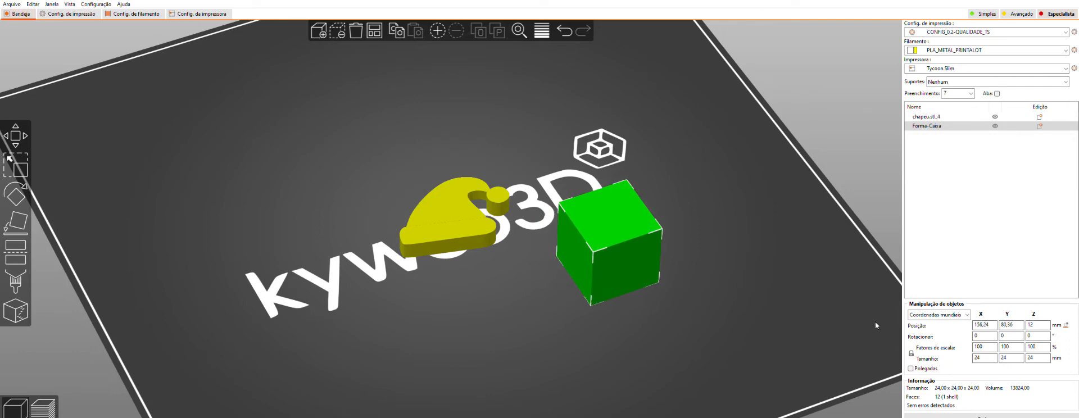
left_click(988, 357)
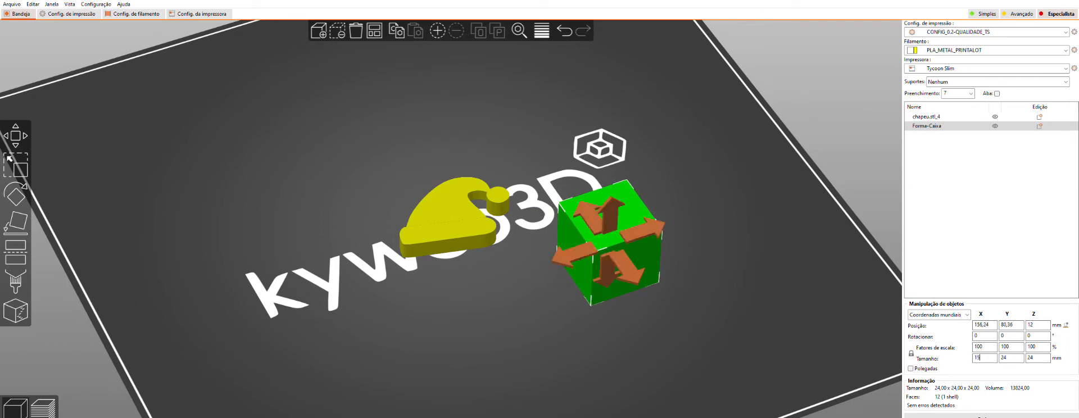
left_click_drag(716, 328, 699, 310)
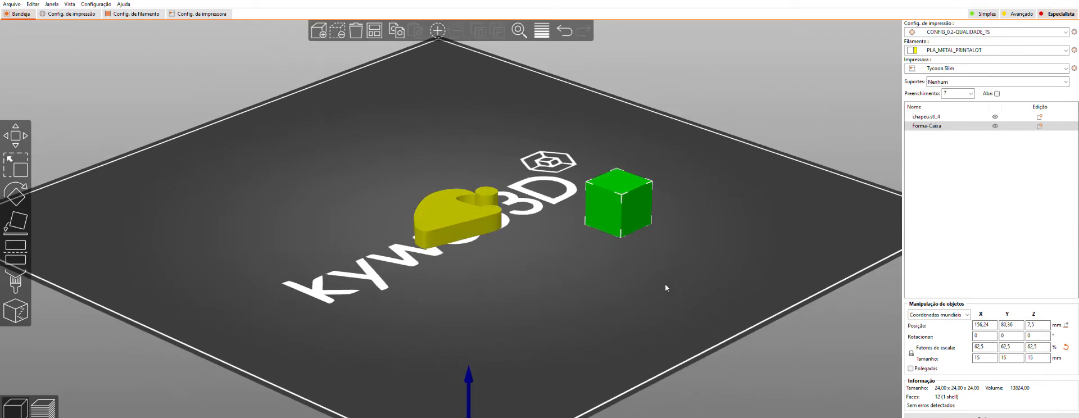
scroll(662, 271, "up", 6)
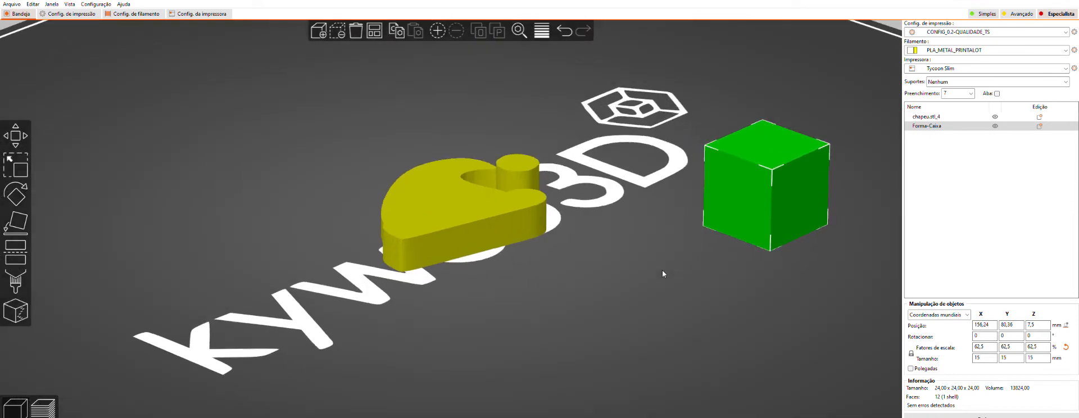
Cut the box horizontally at about 5.98 mm, close to the hat's height, keeping only the lower part.
left_click(14, 242)
left_click_drag(620, 342, 620, 329)
left_click_drag(767, 117, 764, 121)
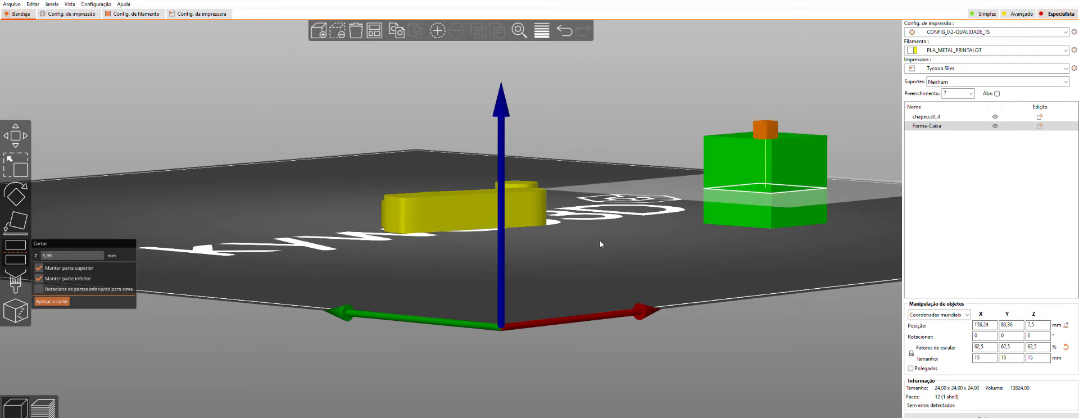
left_click(59, 299)
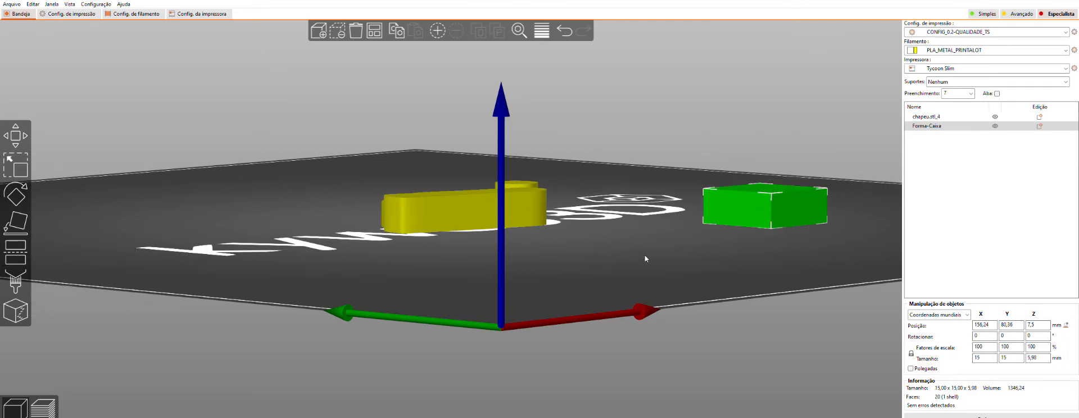
Place the box before the hat in the object order and shift it to about X 158.73, Y 83.81.
left_click_drag(643, 256, 488, 341)
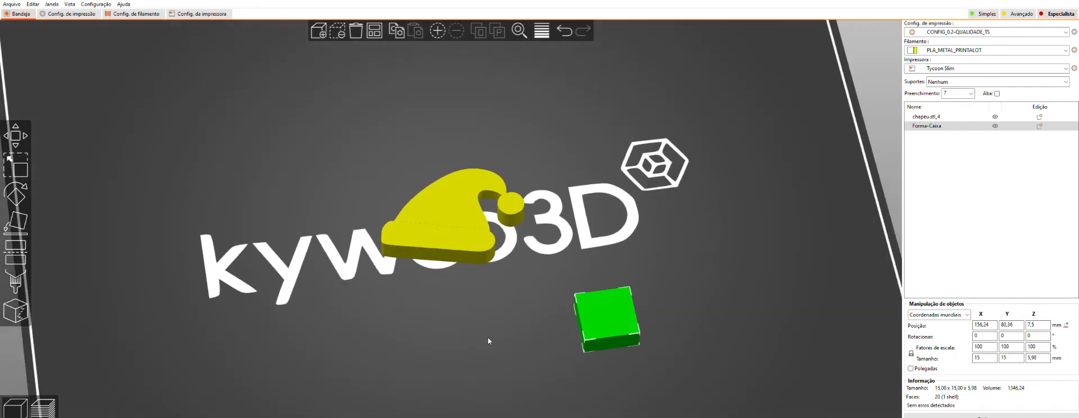
left_click(934, 118)
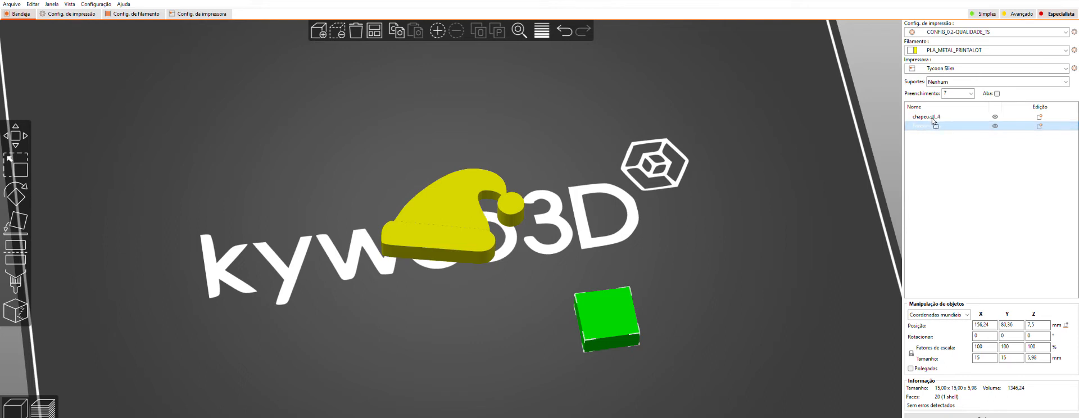
left_click(935, 117, "ctrl")
left_click(934, 108)
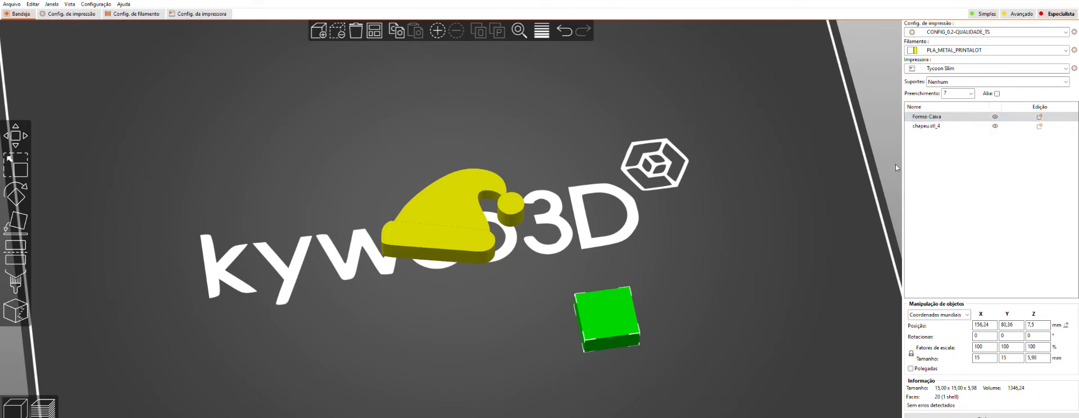
left_click_drag(616, 309, 669, 297)
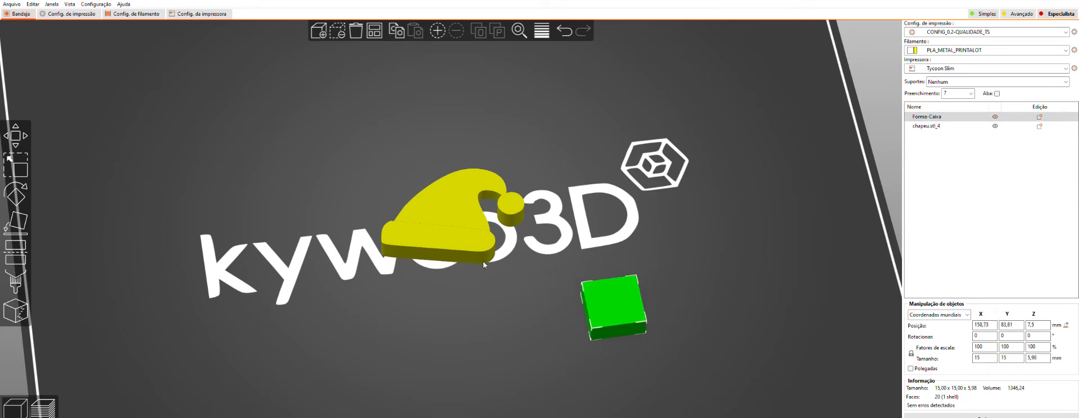
Slice the plate containing both the hat and the box.
left_click(1007, 415)
scroll(731, 269, "down", 3)
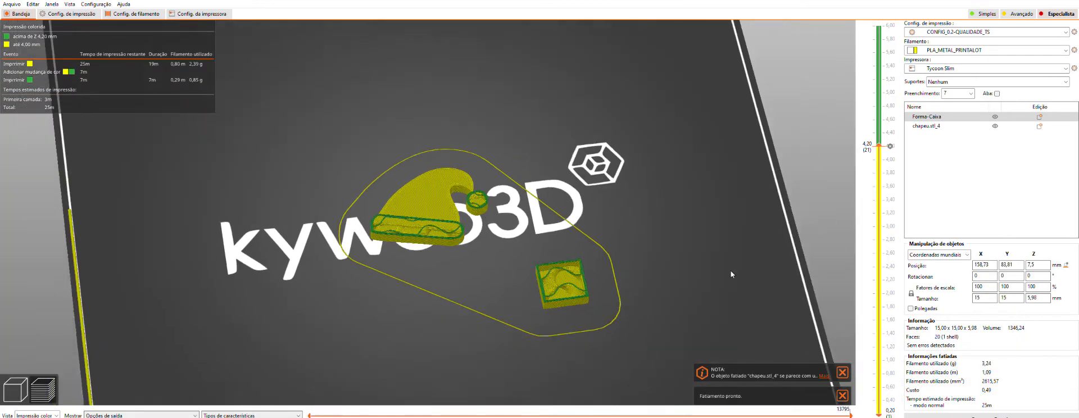
left_click_drag(646, 280, 663, 299)
Examine the 4.20 mm colour-change layer by scrubbing through its tool moves on the box and the hat.
left_click_drag(879, 144, 877, 95)
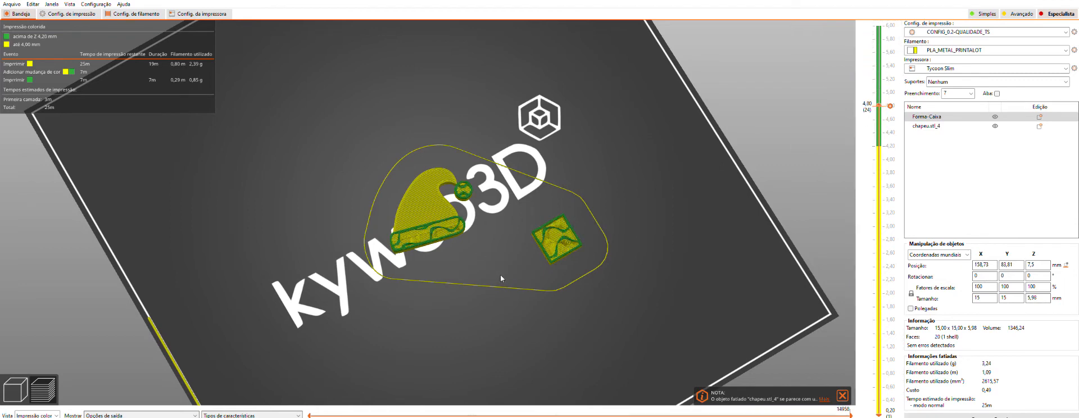
left_click_drag(500, 275, 571, 213)
scroll(571, 212, "up", 3)
middle_click_drag(696, 237, 641, 206)
scroll(880, 106, "down", 3)
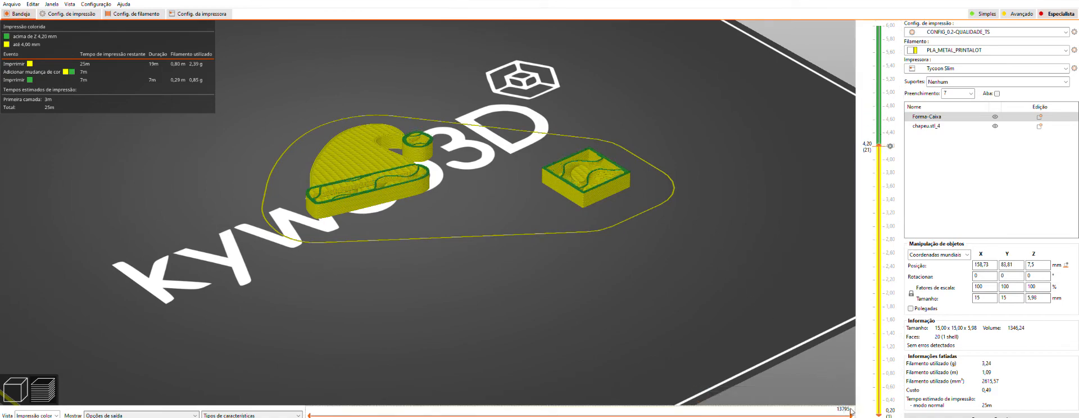
mouse_move(850, 415)
left_mouse_down()
mouse_move(310, 416)
mouse_move(425, 392)
mouse_move(539, 344)
mouse_move(611, 336)
mouse_move(366, 360)
mouse_move(315, 345)
mouse_move(346, 356)
mouse_move(319, 353)
mouse_move(335, 359)
left_mouse_up()
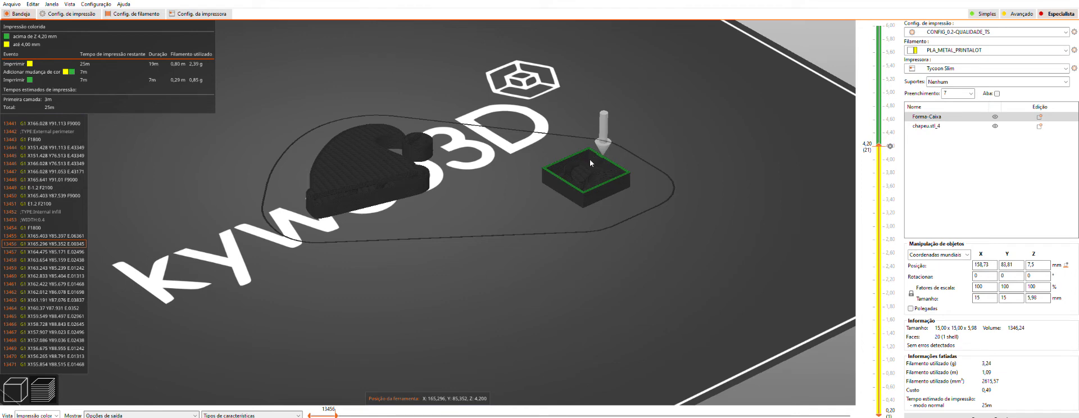
mouse_move(375, 392)
left_mouse_down()
mouse_move(438, 399)
mouse_move(718, 355)
mouse_move(860, 351)
left_mouse_up()
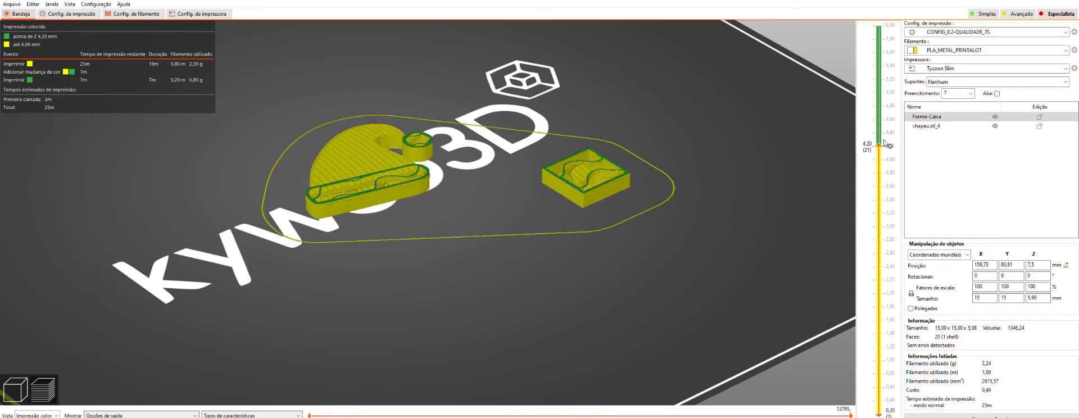
Preview the print up to the 5.20 mm layer and scrub through that layer's tool moves.
left_click_drag(890, 146, 891, 79)
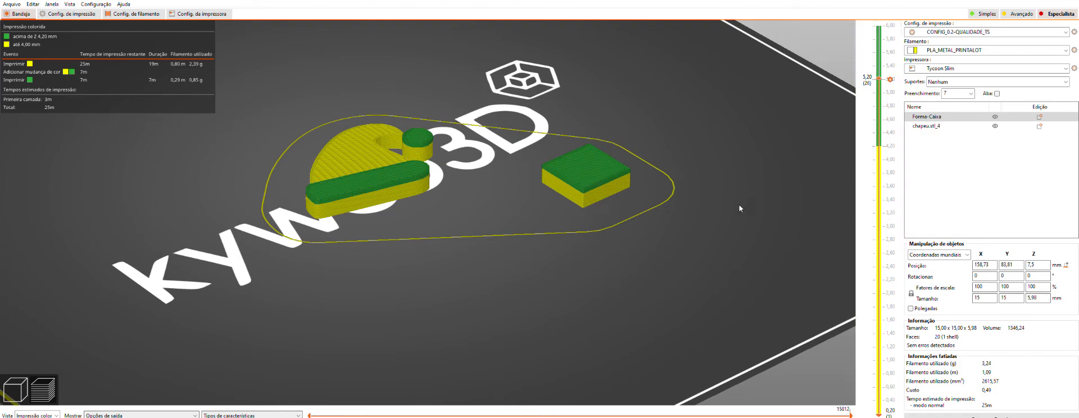
mouse_move(850, 413)
left_mouse_down()
mouse_move(376, 415)
mouse_move(465, 415)
left_mouse_up()
left_click_drag(495, 416, 851, 415)
scroll(679, 290, "down", 6)
left_click_drag(573, 241, 568, 266)
scroll(630, 182, "down", 2)
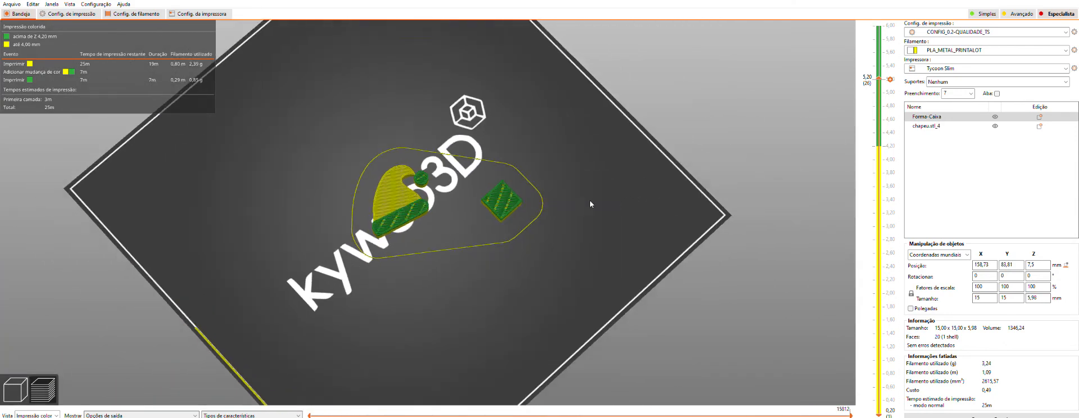
Compare the hat and box in the preview at the 4.60, 5.80 and 4.20 mm layers.
scroll(590, 200, "up", 7)
left_click_drag(657, 252, 642, 254)
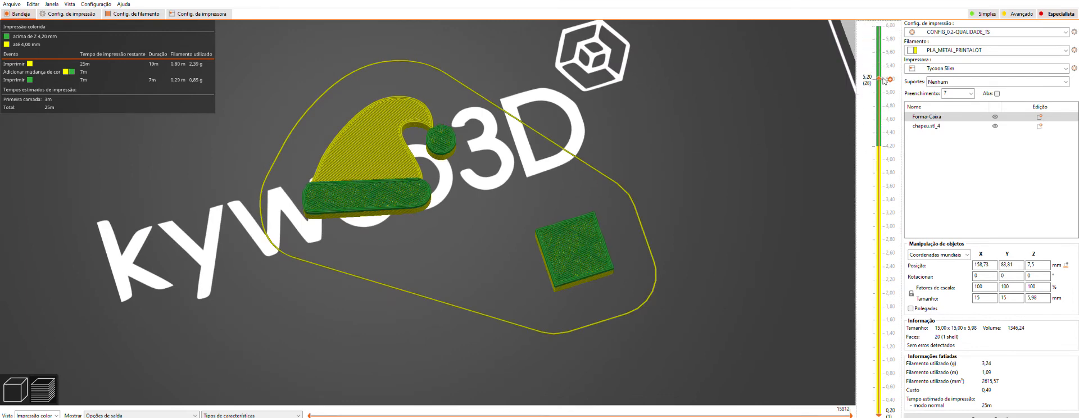
scroll(883, 81, "down", 3)
scroll(800, 136, "down", 3)
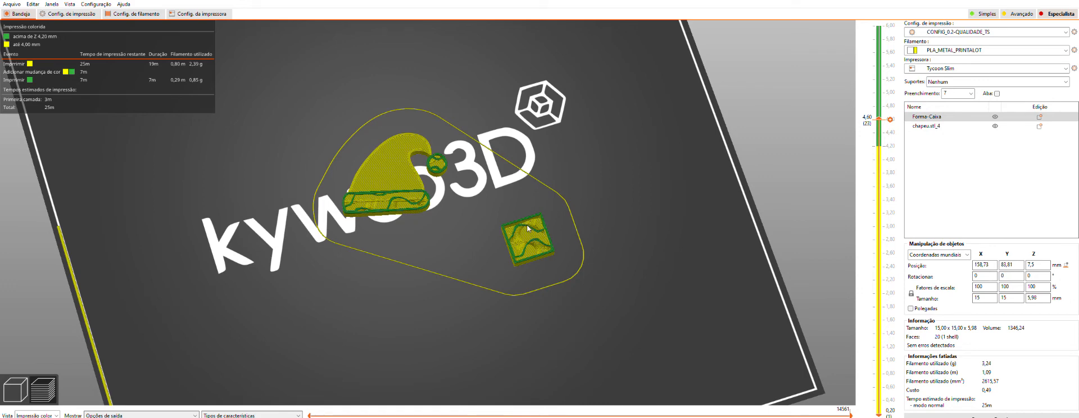
scroll(568, 284, "down", 5)
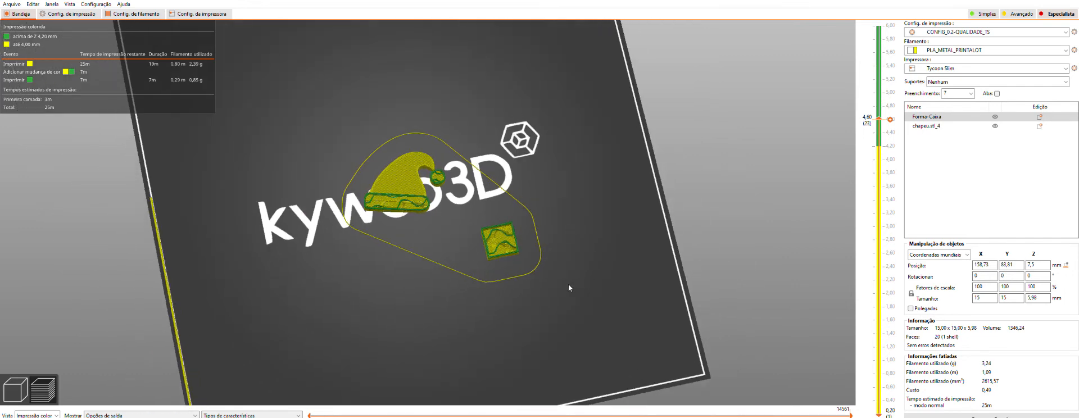
left_click_drag(568, 285, 396, 156)
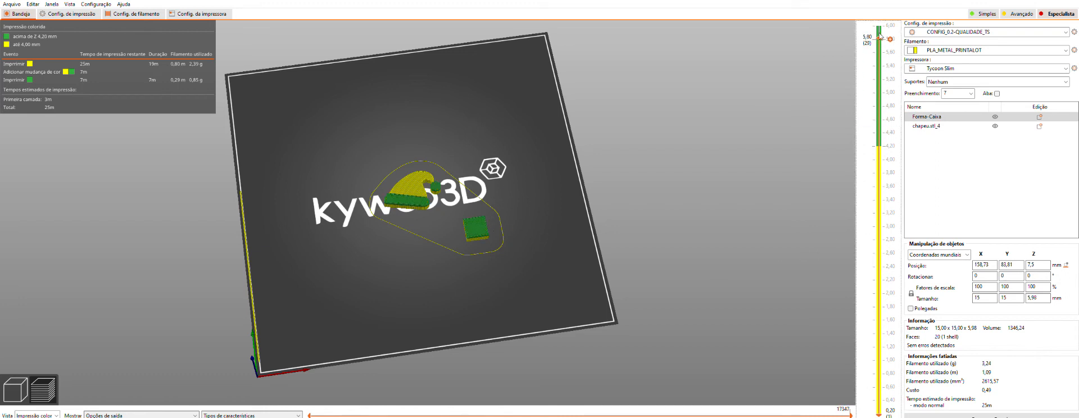
scroll(883, 128, "down", 1)
scroll(883, 129, "down", 1)
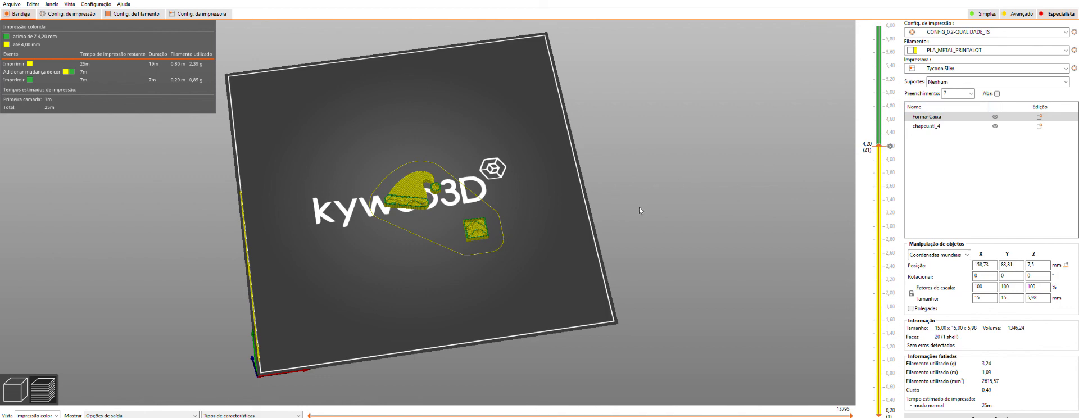
scroll(484, 223, "up", 8)
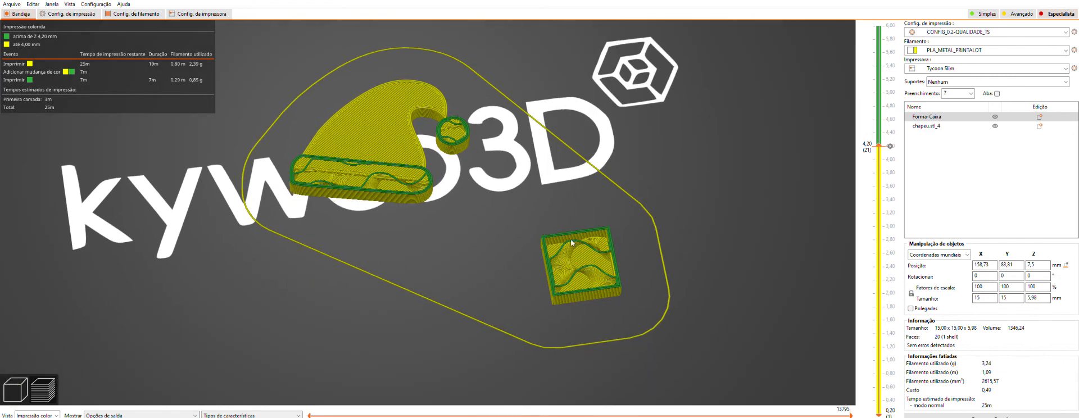
scroll(582, 212, "down", 8)
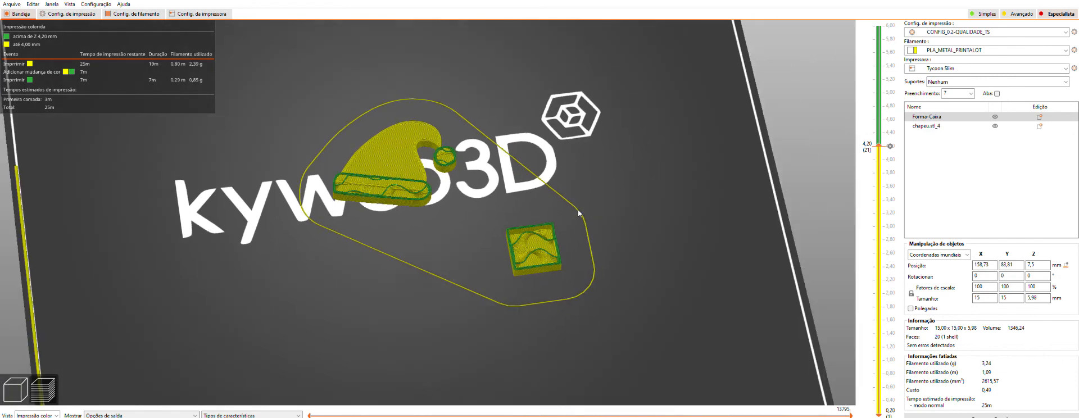